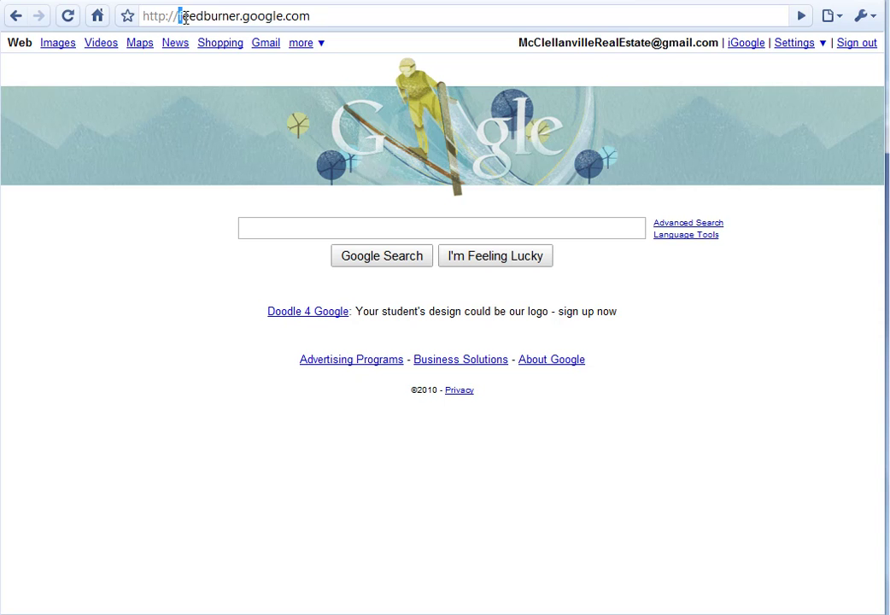
Step: Go to feedburner.google.com and open the My McClellanville feed
click(323, 16)
key(Return)
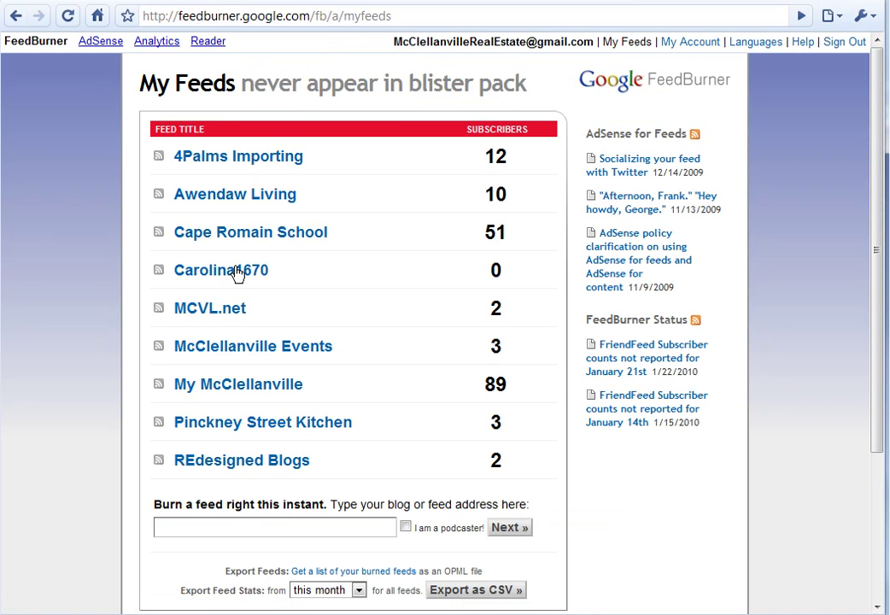
click(229, 388)
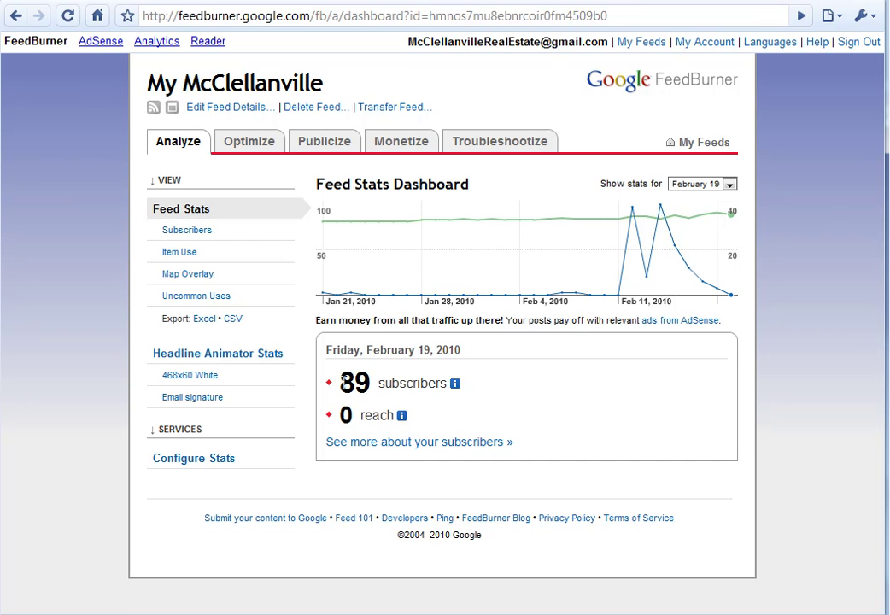
Step: Open the feed's detailed subscriber statistics and review the breakdown by feed readers, email subscription services and bots
double_click(342, 383)
click(382, 416)
click(376, 443)
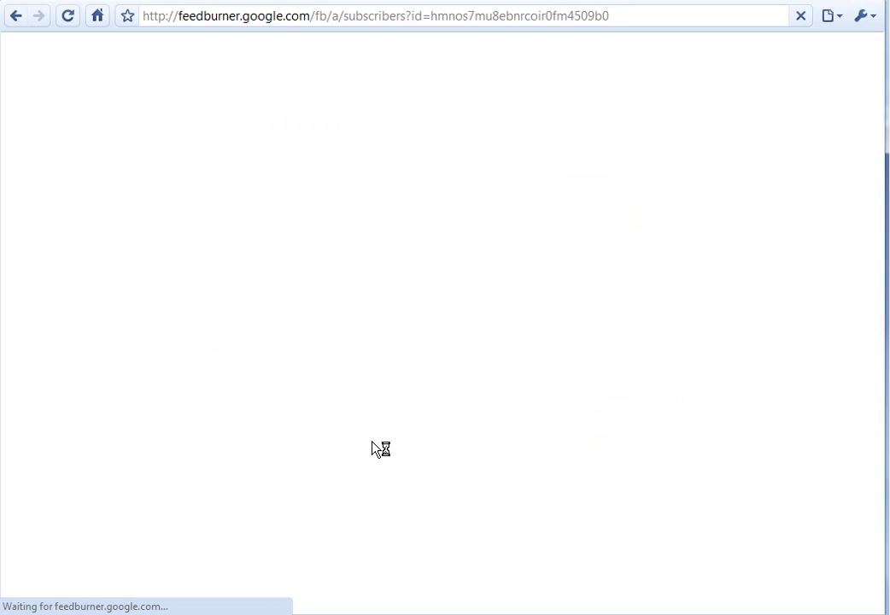
scroll(595, 317, down, 3)
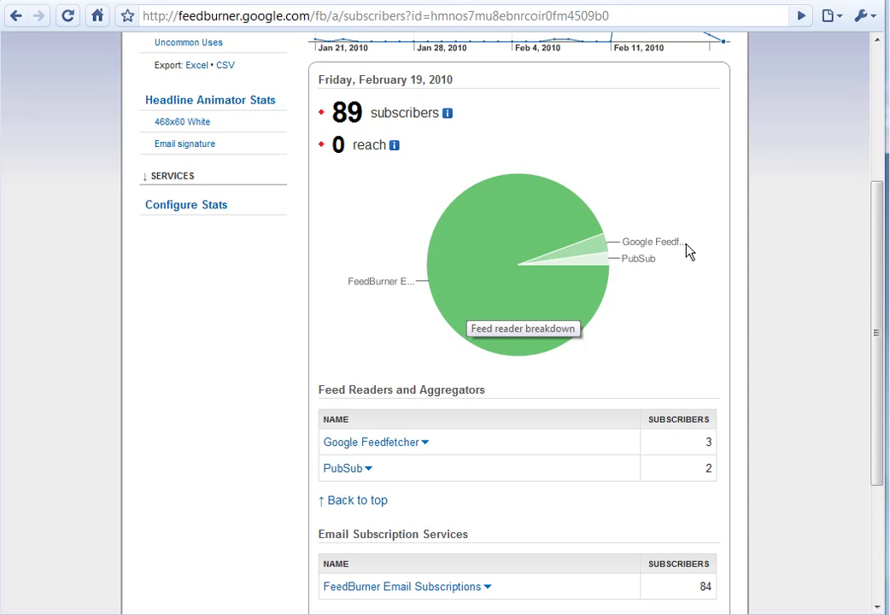
scroll(645, 290, down, 1)
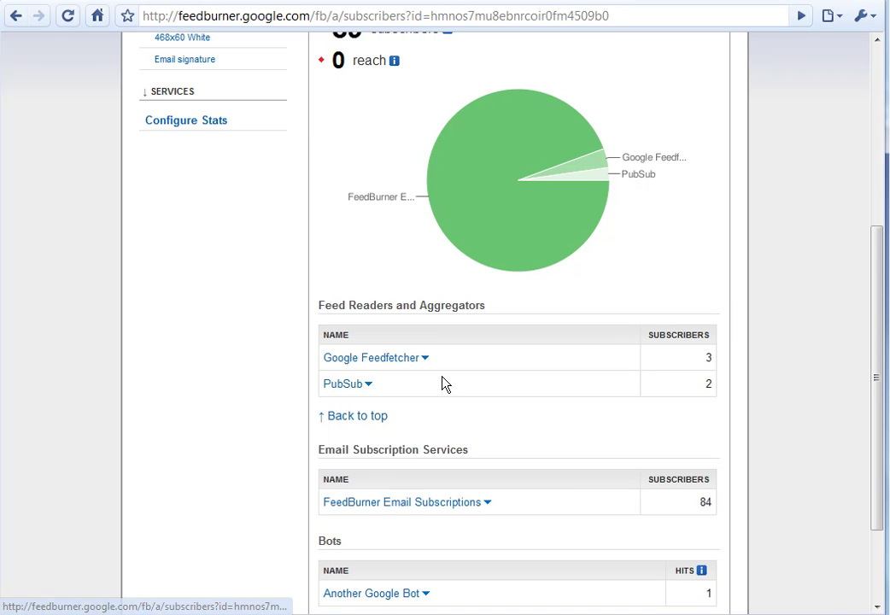
scroll(549, 379, down, 2)
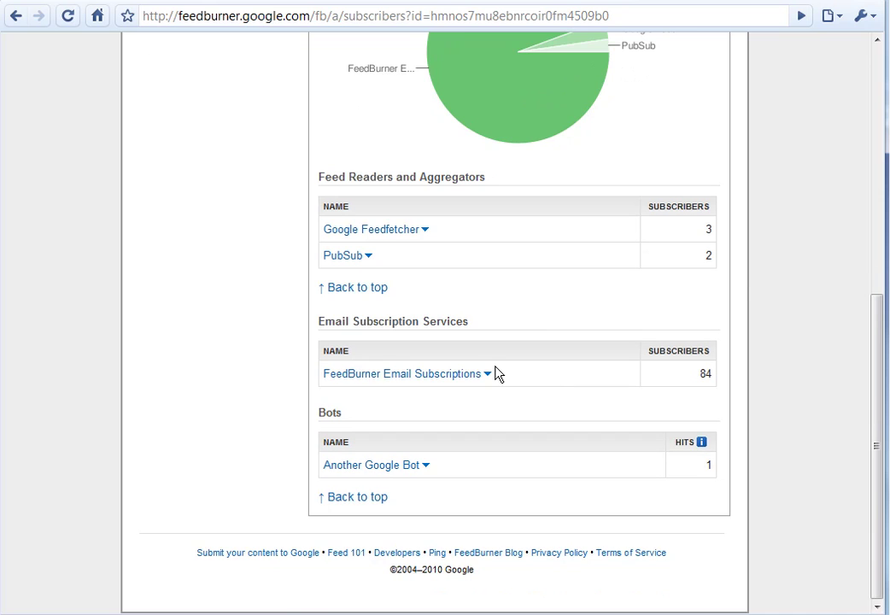
Step: Expand FeedBurner Email Subscriptions, open the email subscriber list and examine it for subscribers with Unverified status
click(371, 379)
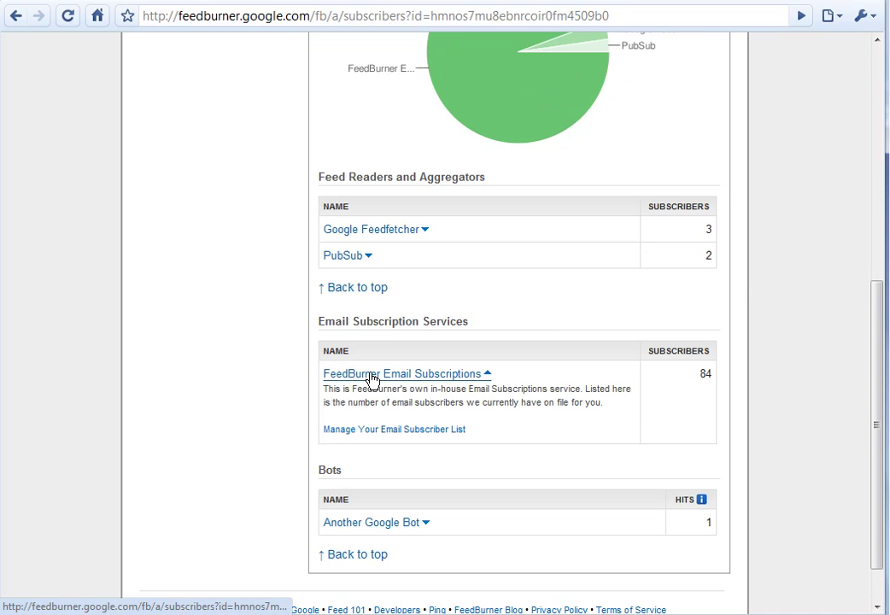
click(368, 431)
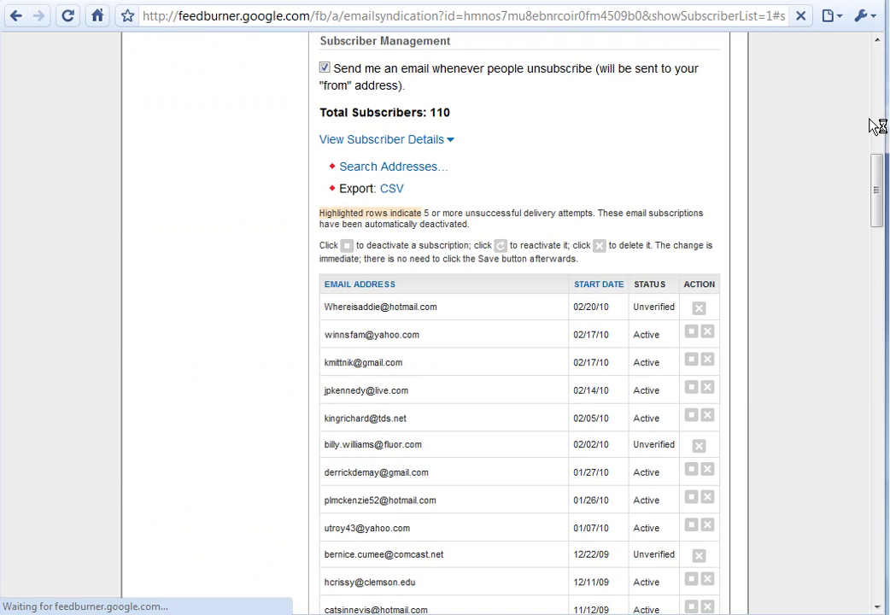
drag(876, 169, 876, 386)
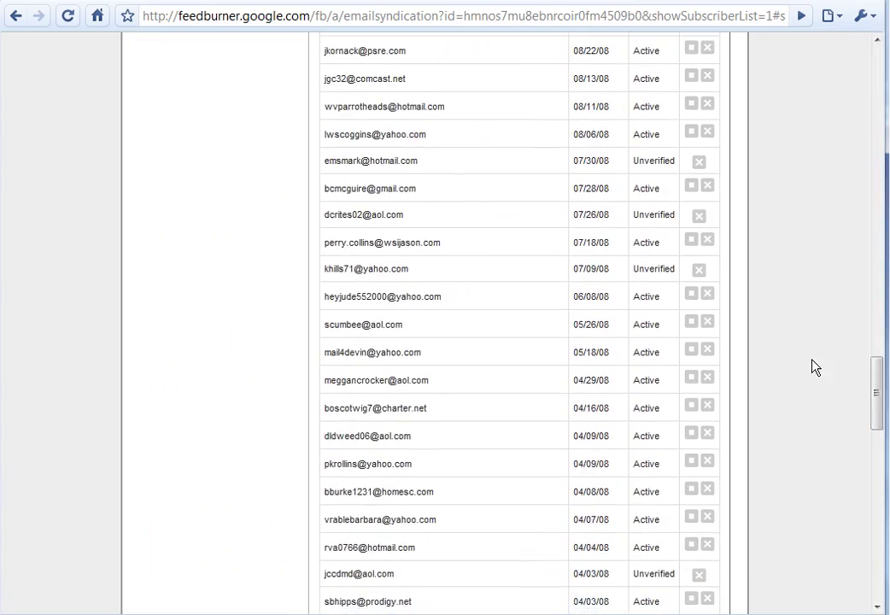
drag(633, 268, 676, 269)
click(675, 230)
Step: Open the Communication Preferences of Email Subscriptions and review the confirmation email's subject and body
drag(877, 391, 880, 104)
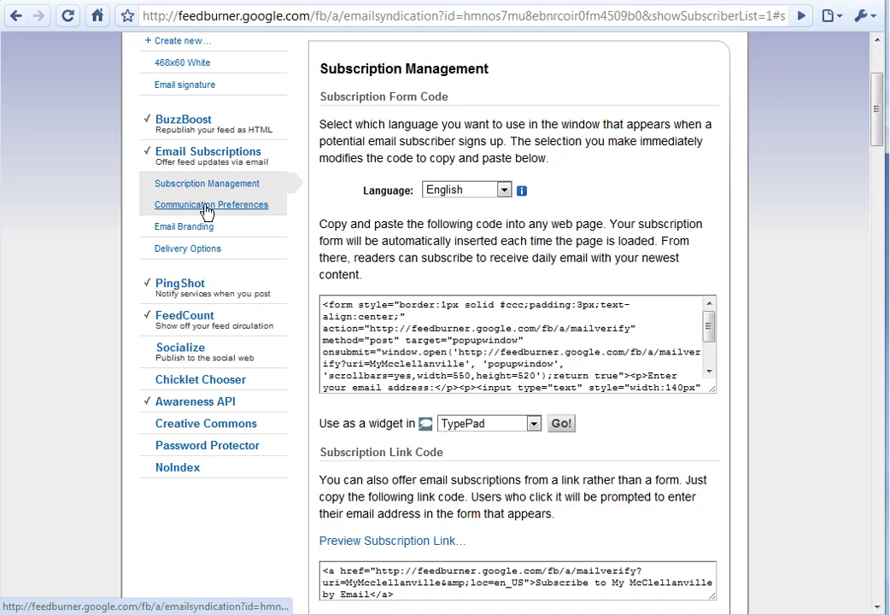
click(174, 205)
drag(425, 216, 655, 217)
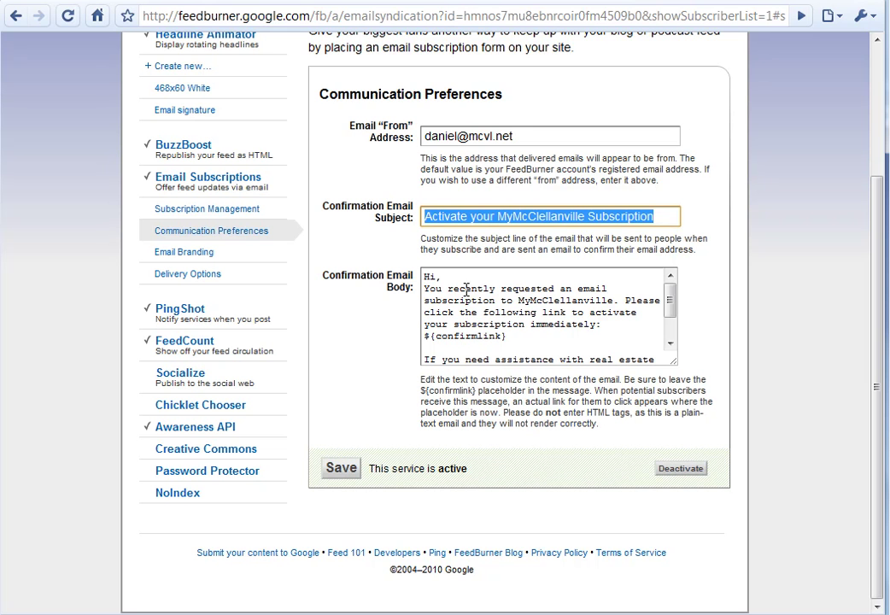
drag(425, 276, 549, 328)
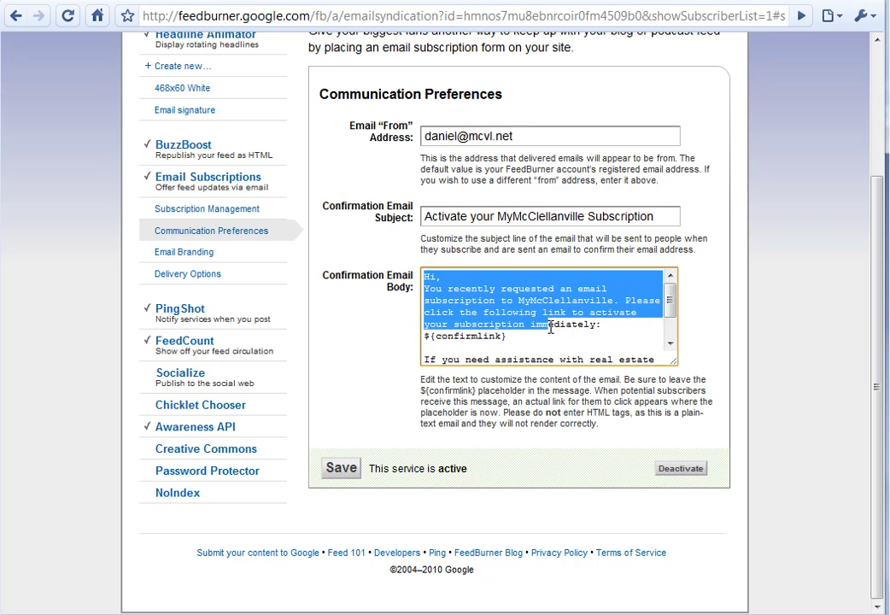
click(630, 315)
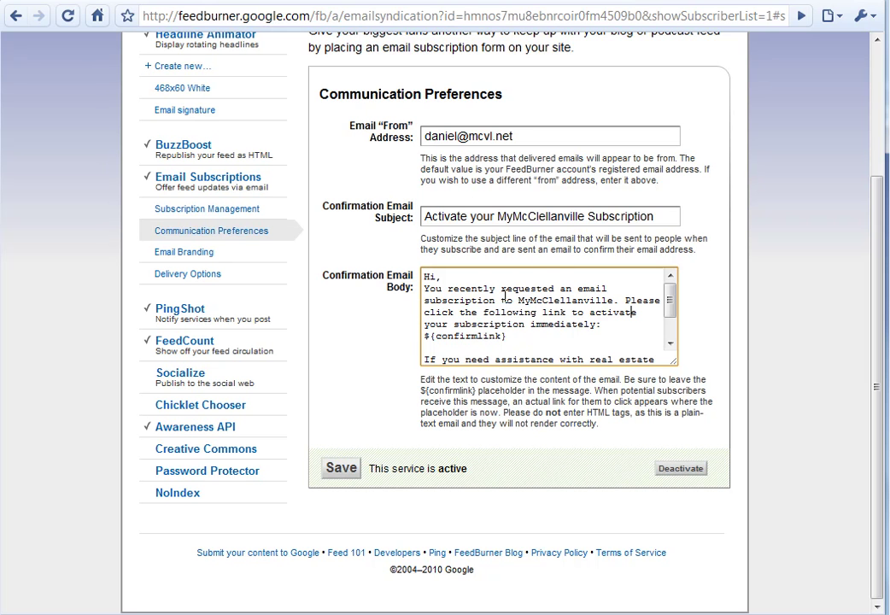
click(379, 252)
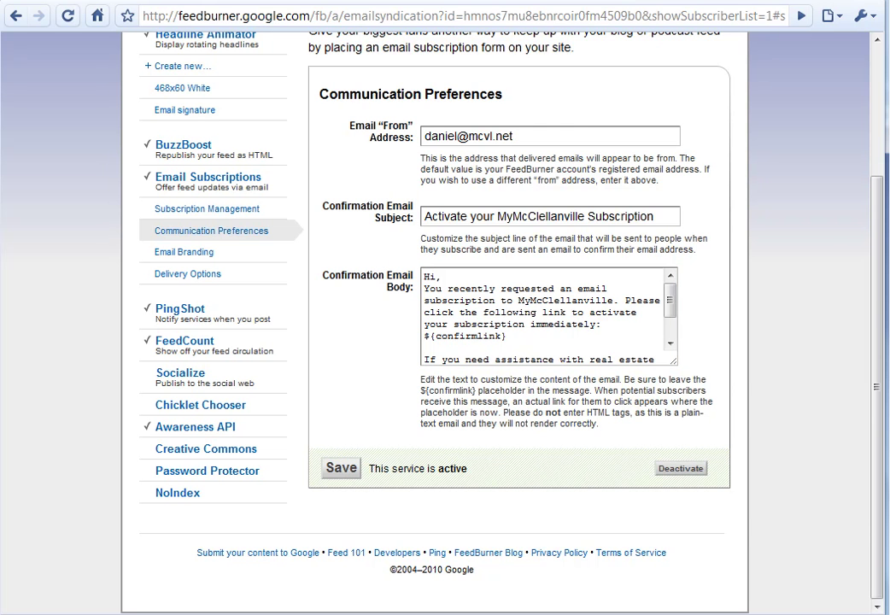
Step: Switch to the Gmail draft "MyMcClellanville.net Subscription" and review its Bcc recipients and numbered subscription instructions
key(ctrl+Tab)
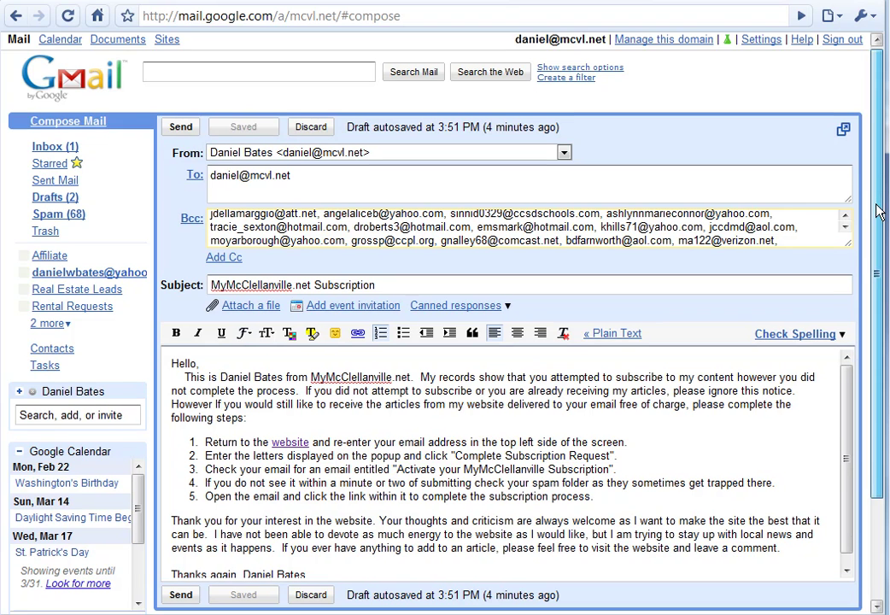
drag(879, 206, 879, 219)
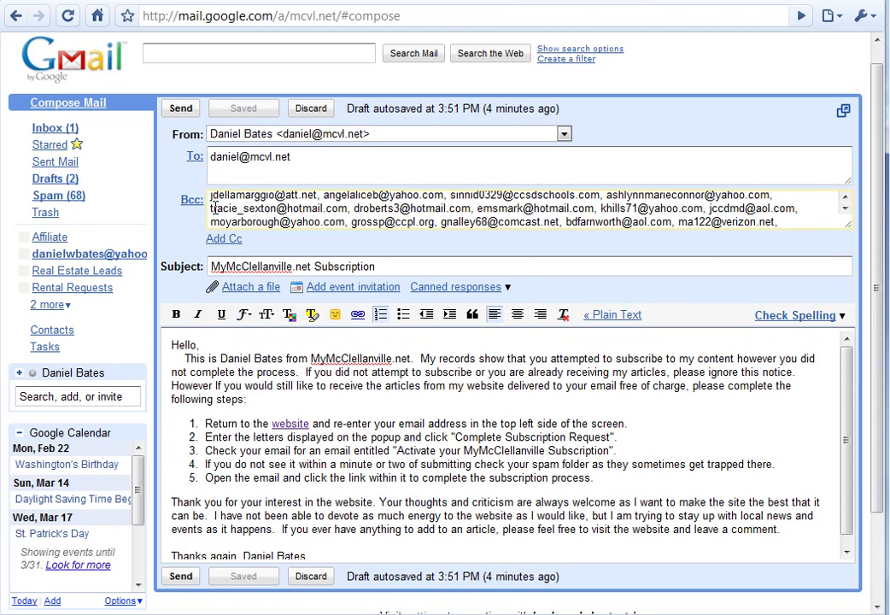
drag(213, 196, 564, 221)
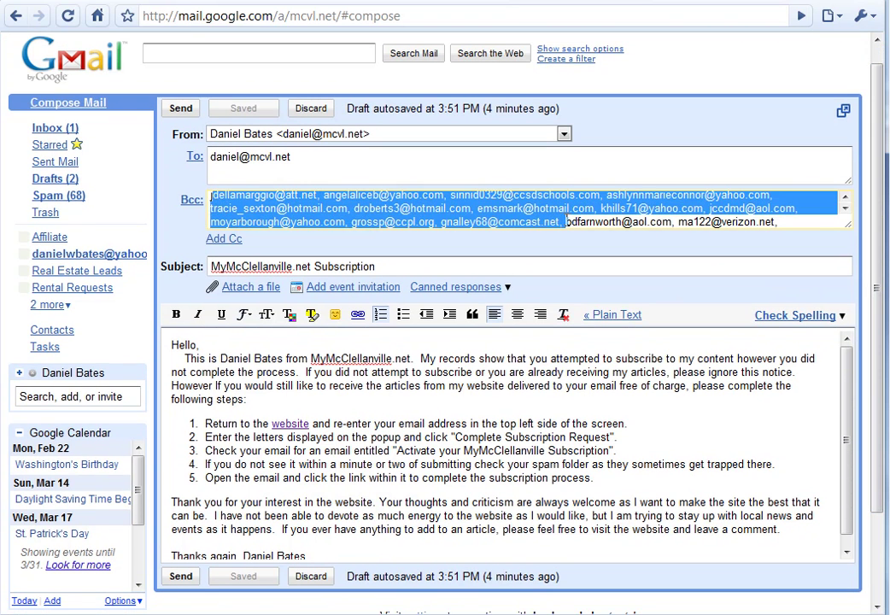
click(695, 221)
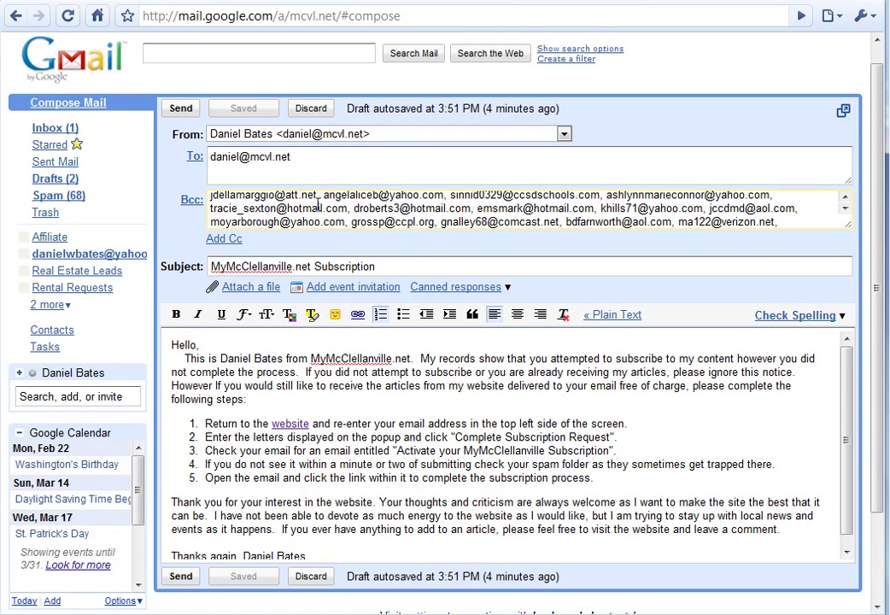
drag(880, 282, 845, 350)
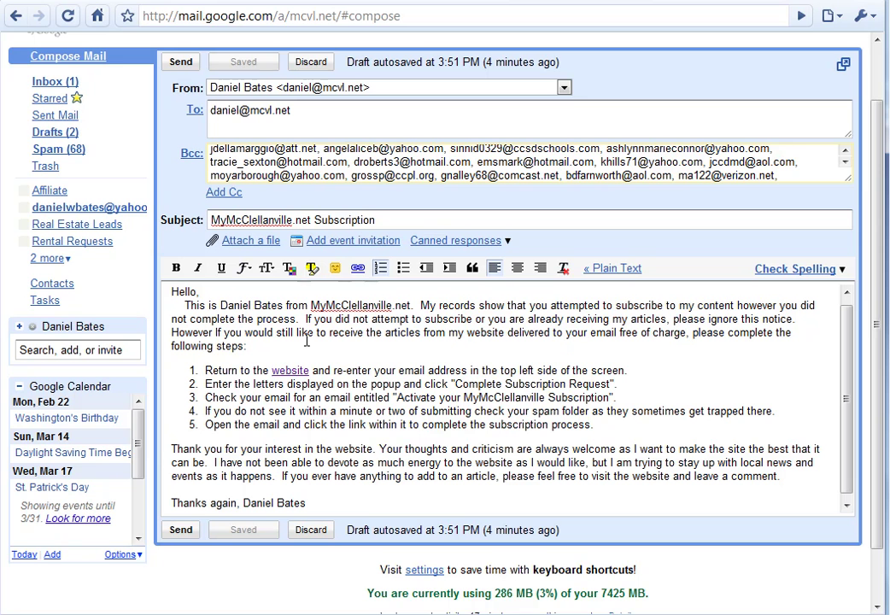
drag(205, 370, 647, 422)
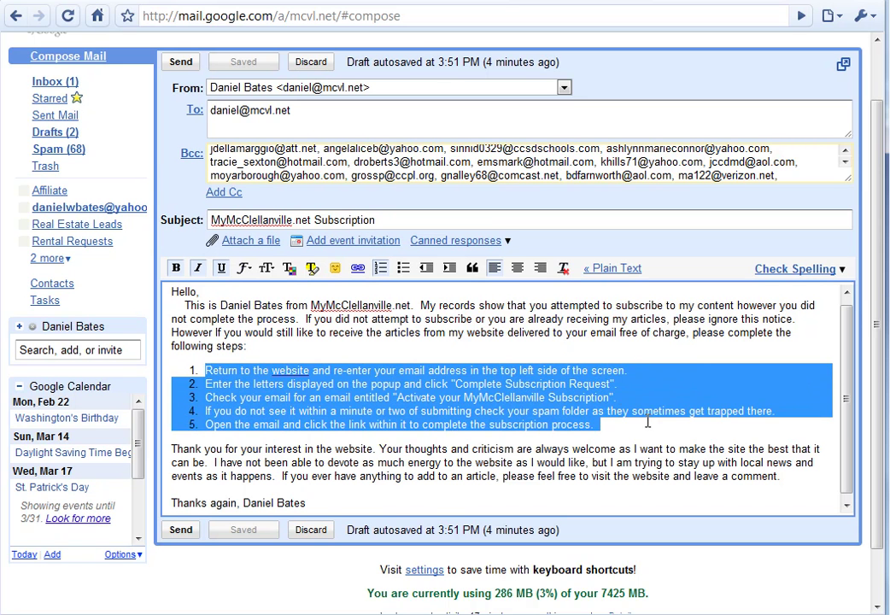
click(647, 421)
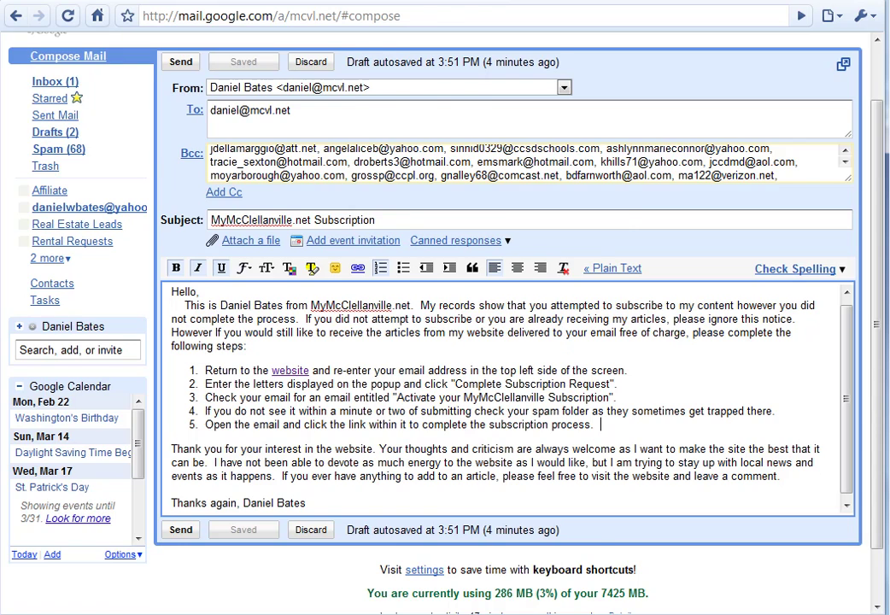
Step: Examine the rest of the Bcc recipient list in the Gmail draft through to its end
key(ctrl+Tab)
key(ctrl+Tab)
drag(231, 150, 614, 179)
click(614, 179)
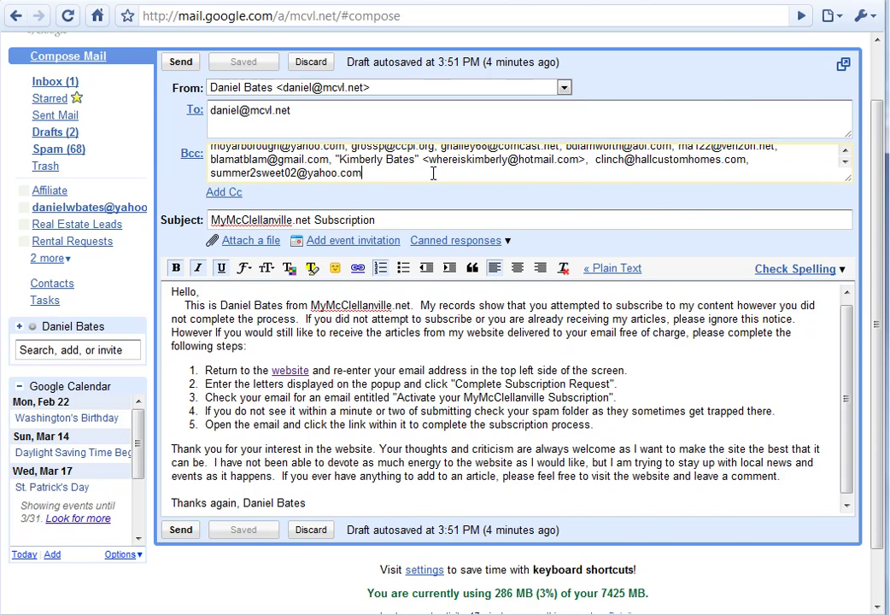
scroll(432, 172, up, 5)
Step: Switch back to FeedBurner and view the top of the feed's Communication Preferences page
key(ctrl+Tab)
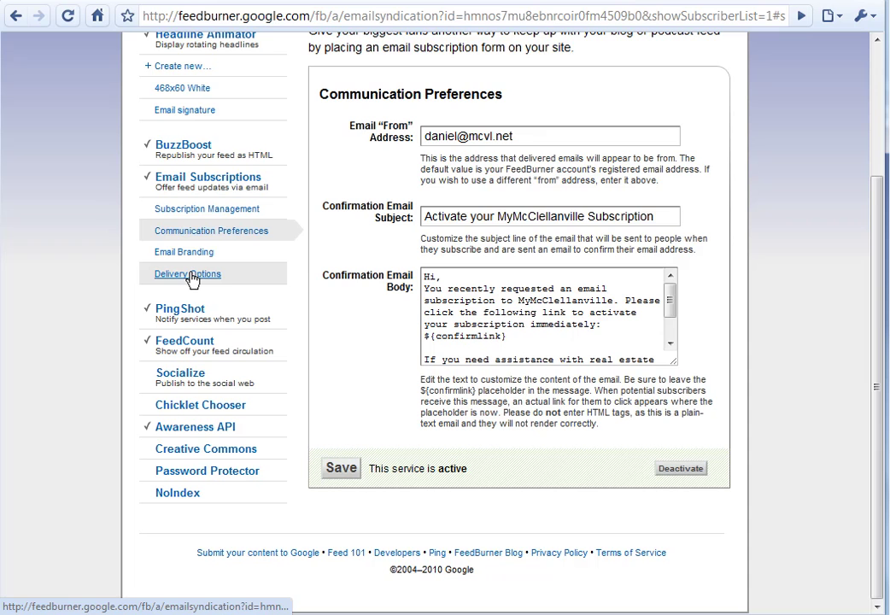
scroll(310, 270, up, 2)
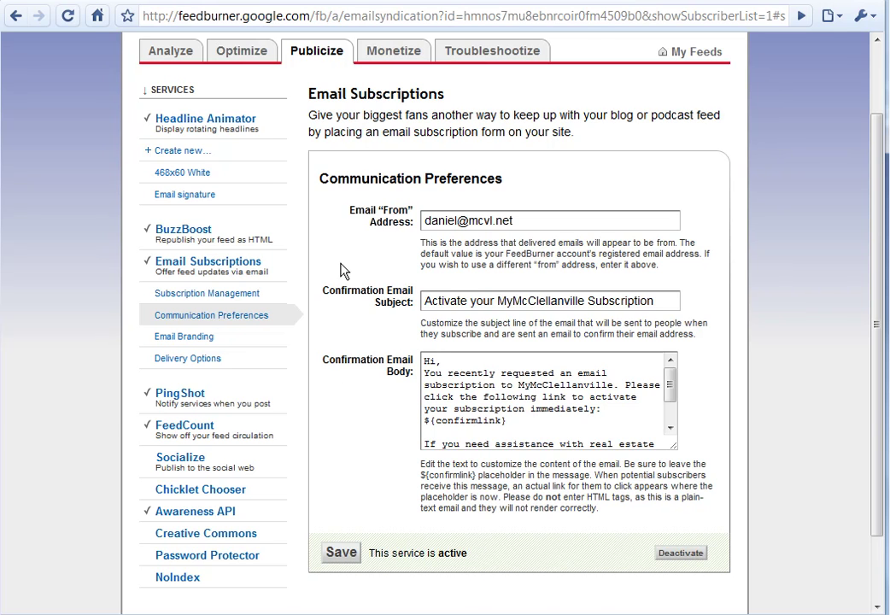
scroll(340, 268, up, 2)
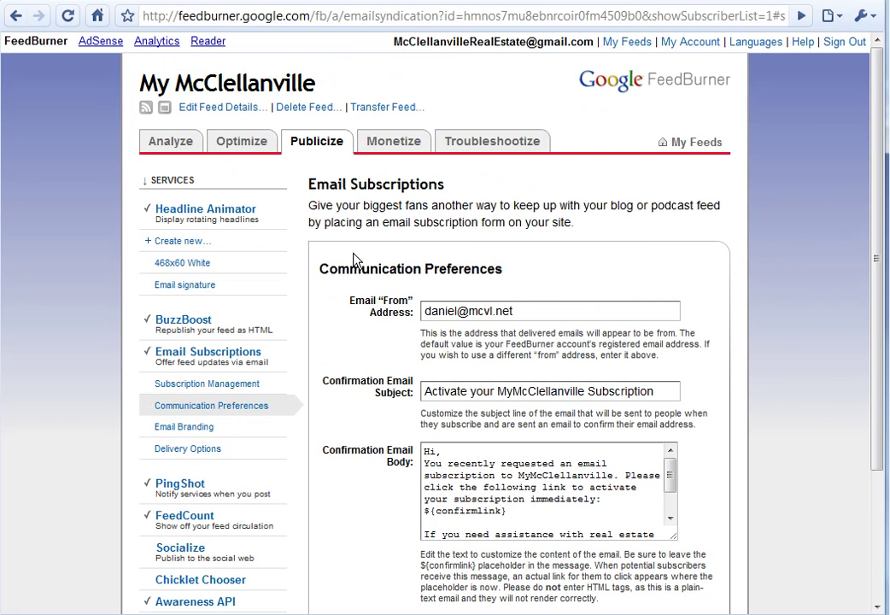